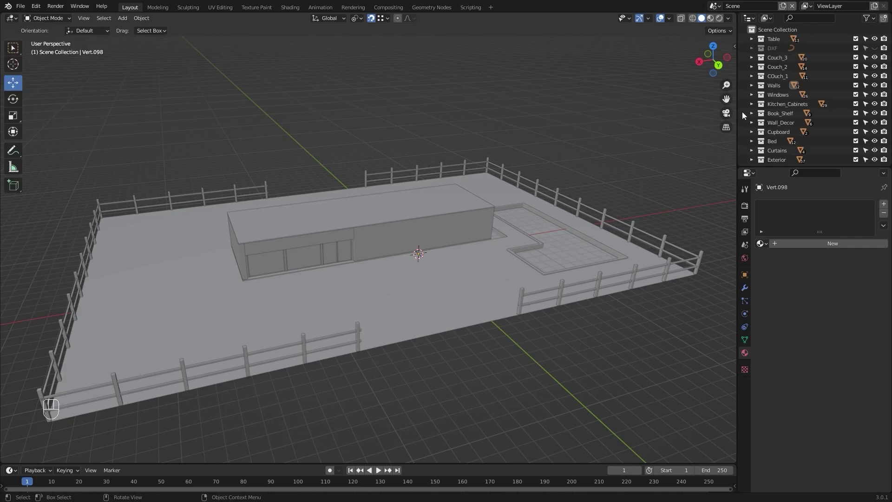
- Delete the DXF collection from the Outliner using its right-click menu
left_click(771, 48)
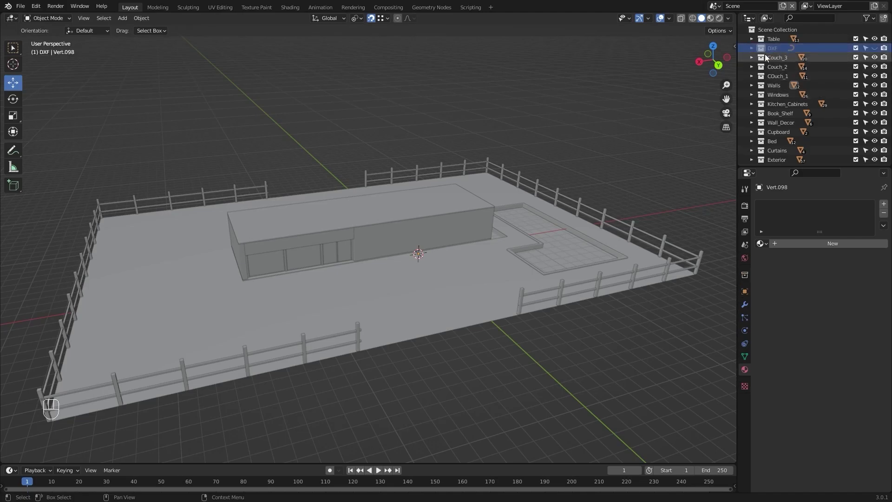
right_click(767, 49)
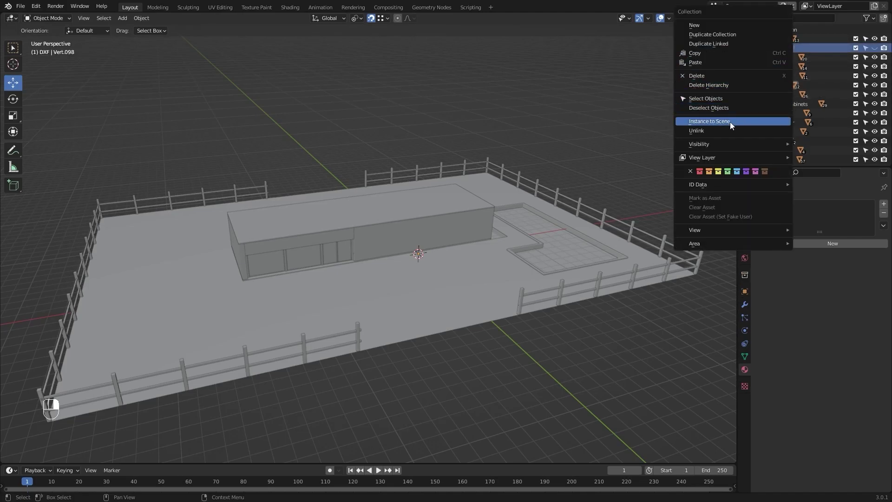
left_click(723, 78)
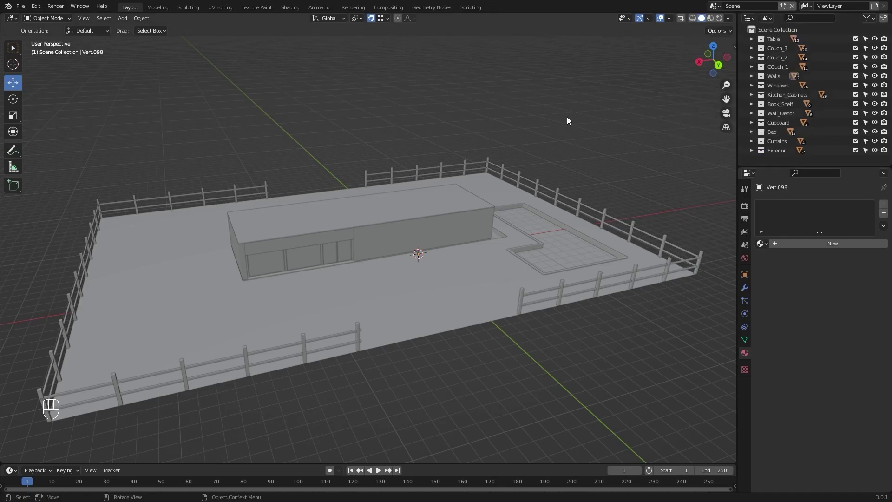
- Make Table the active collection and start an FBX export into the chosen save folder
left_click(770, 41)
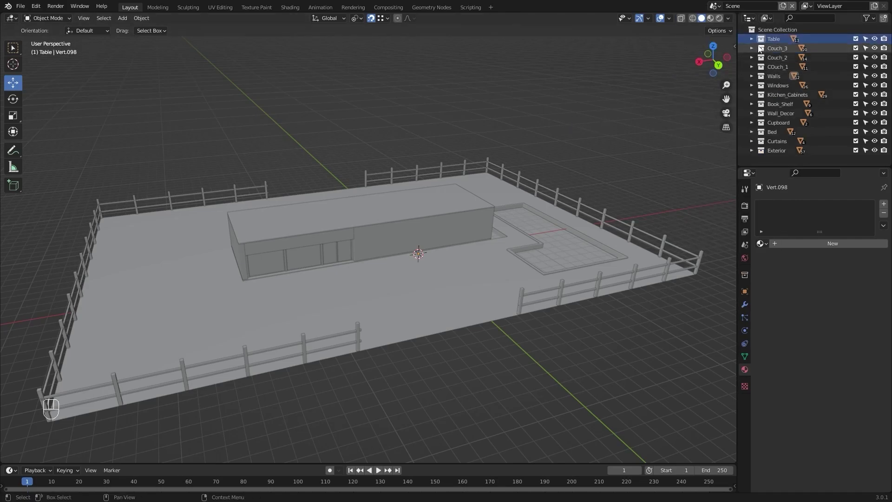
left_click(752, 39)
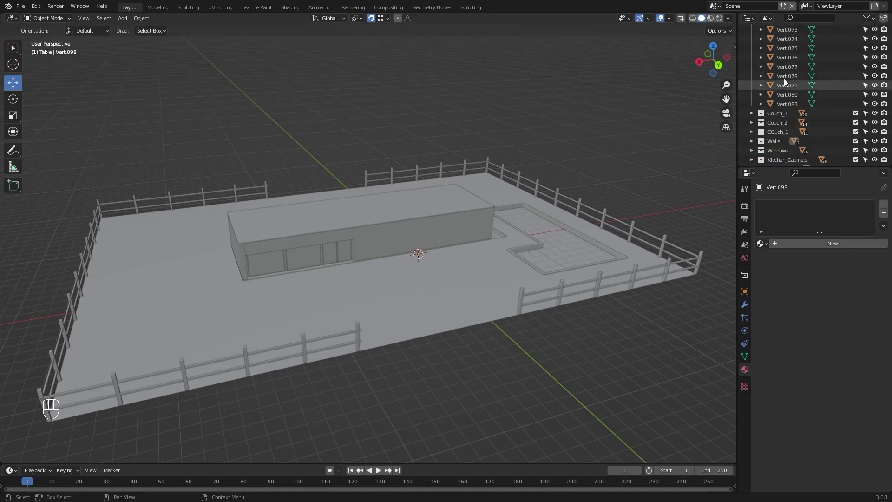
left_click(750, 40)
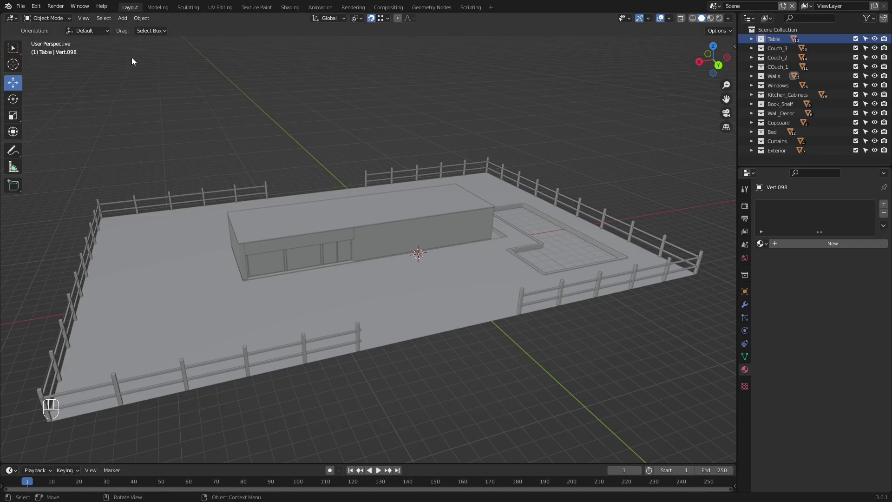
left_click(20, 6)
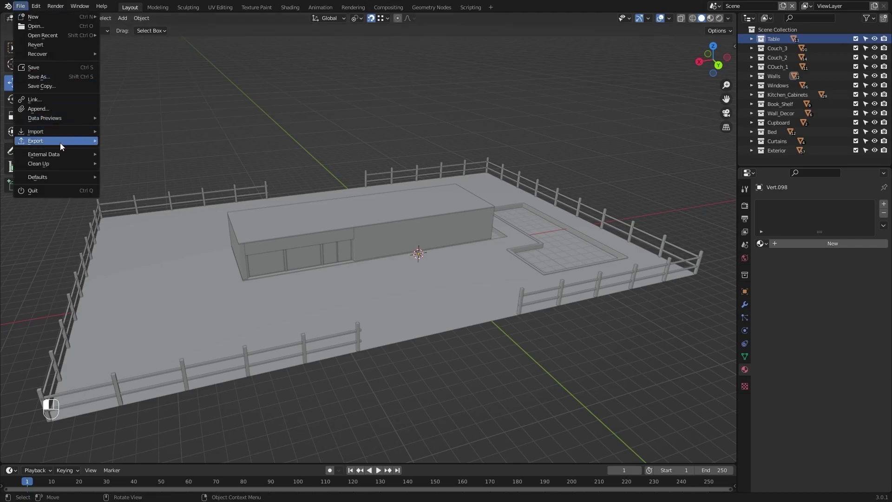
mouse_move(60, 142)
left_click(130, 214)
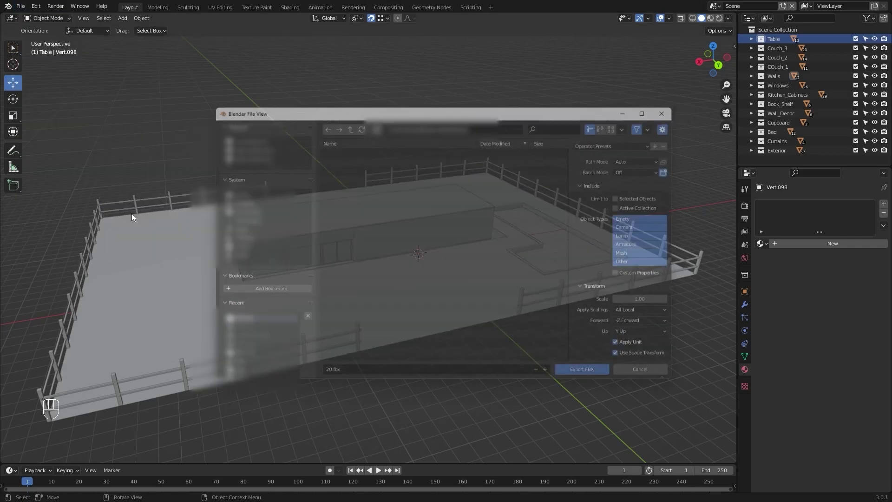
left_click_drag(414, 104, 399, 103)
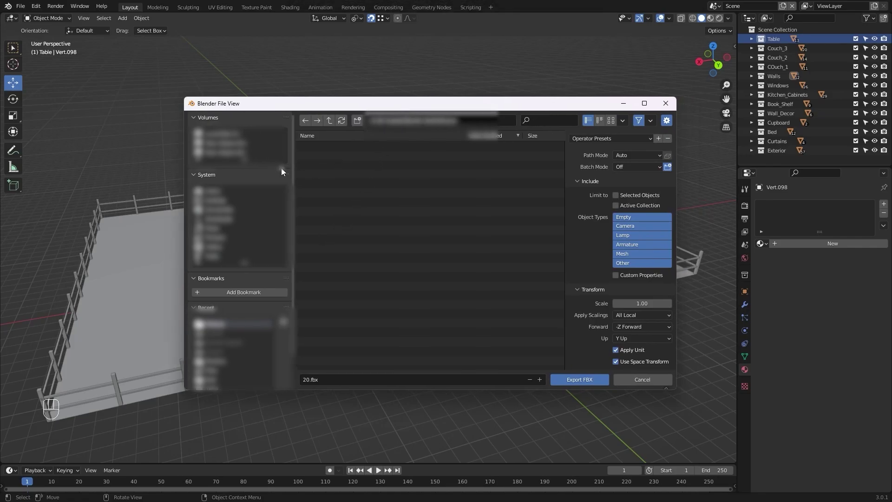
left_click(243, 154)
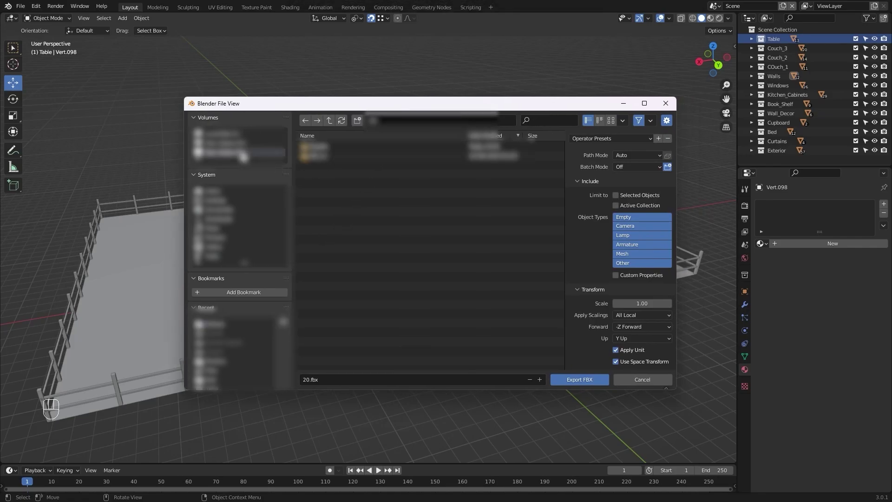
double_click(334, 147)
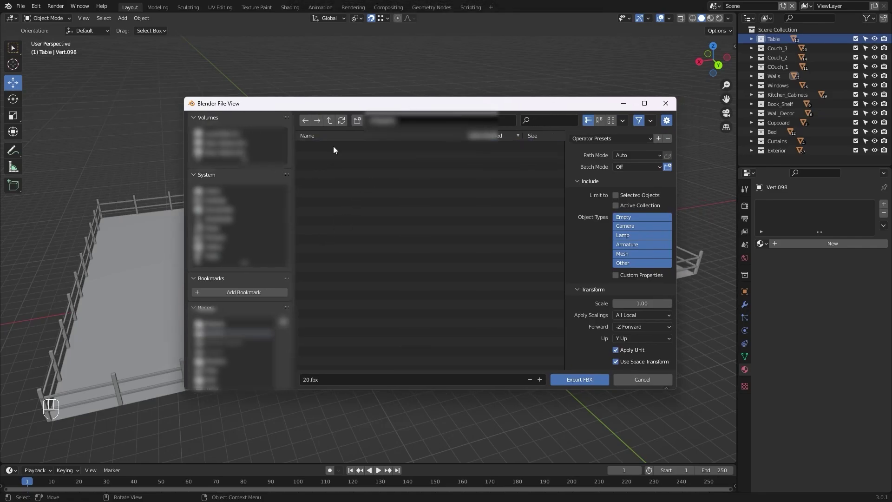
- Set Path Mode to Copy, limit export to Mesh objects, and turn off Bake Animation
left_click(634, 157)
left_click(634, 218)
scroll(633, 204, "down", 1)
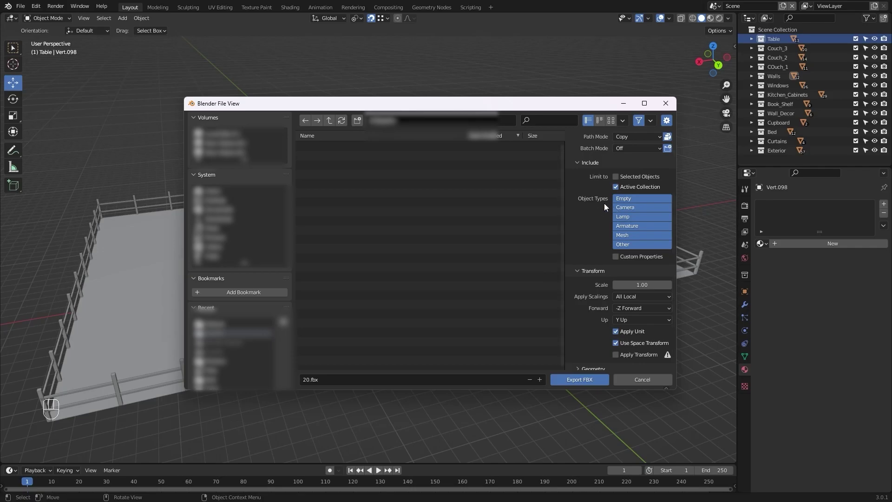
left_click(626, 235)
scroll(627, 231, "down", 2)
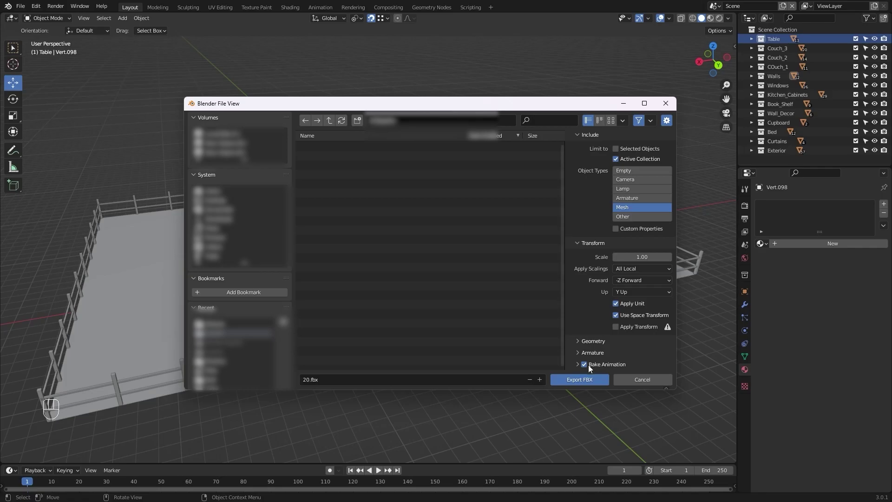
left_click(584, 366)
scroll(613, 295, "up", 3)
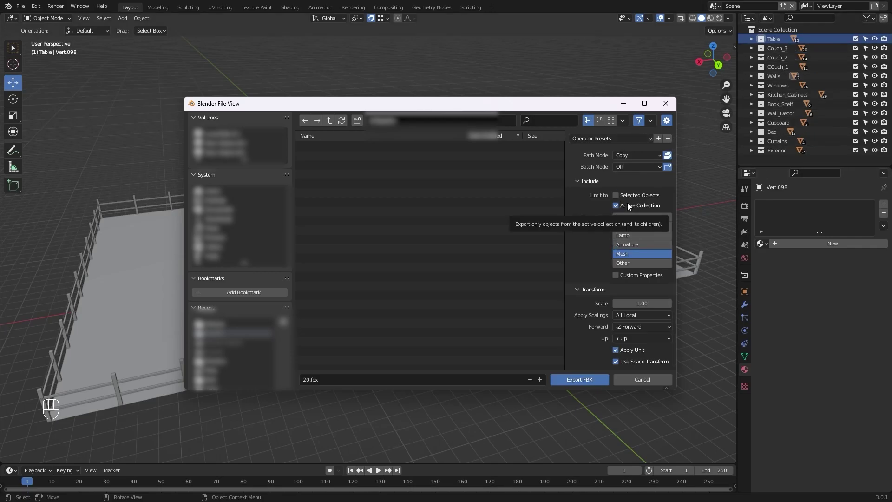
scroll(631, 206, "down", 3)
scroll(621, 262, "up", 3)
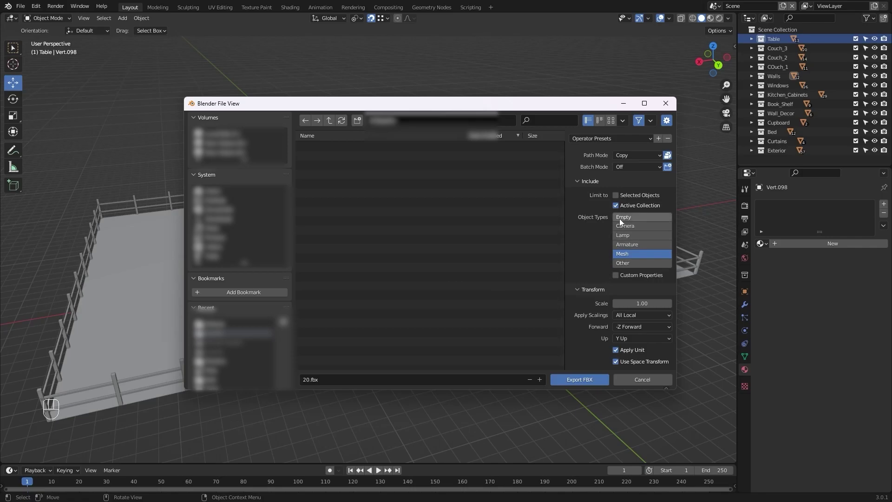
- Save the current FBX settings as the preset 'Blender To Unreal'
left_click(658, 139)
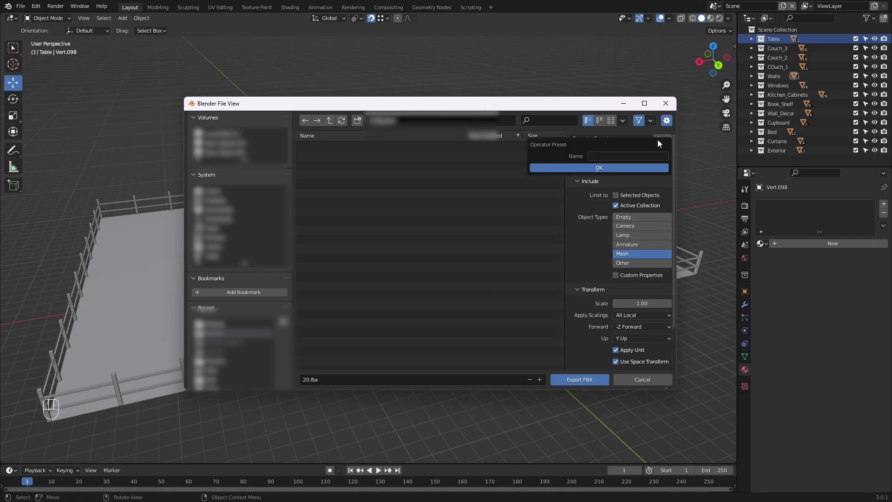
left_click(634, 157)
type("Blender To Uner")
key("BackSpace")
key("BackSpace")
type("rea")
left_click(619, 169)
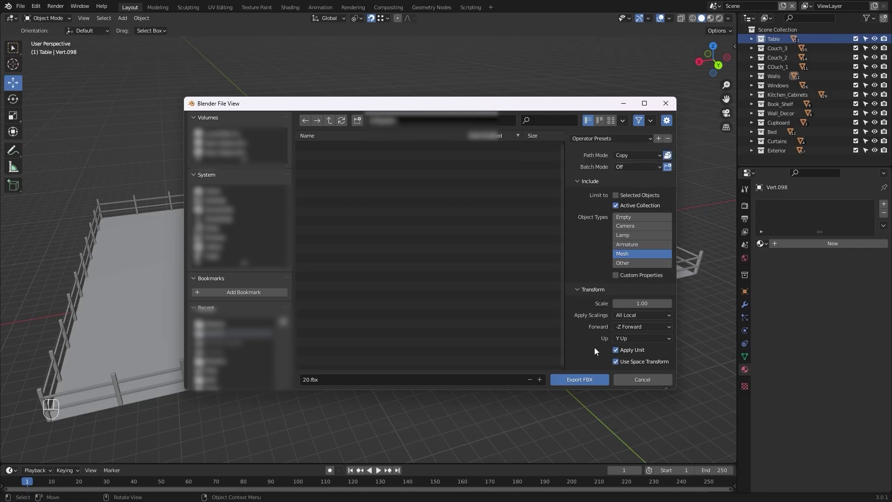
- Rename the export file to Table and export it as Table.fbx
left_click(435, 379)
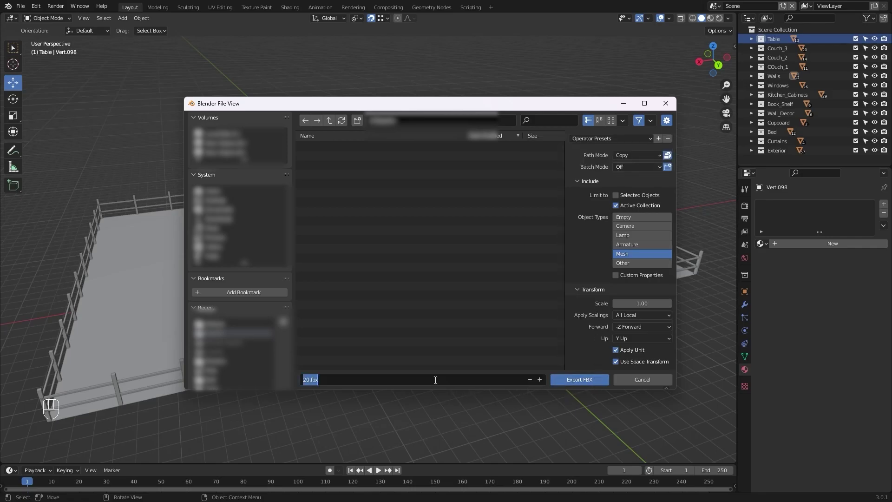
type("Table")
key("Return")
left_click(569, 379)
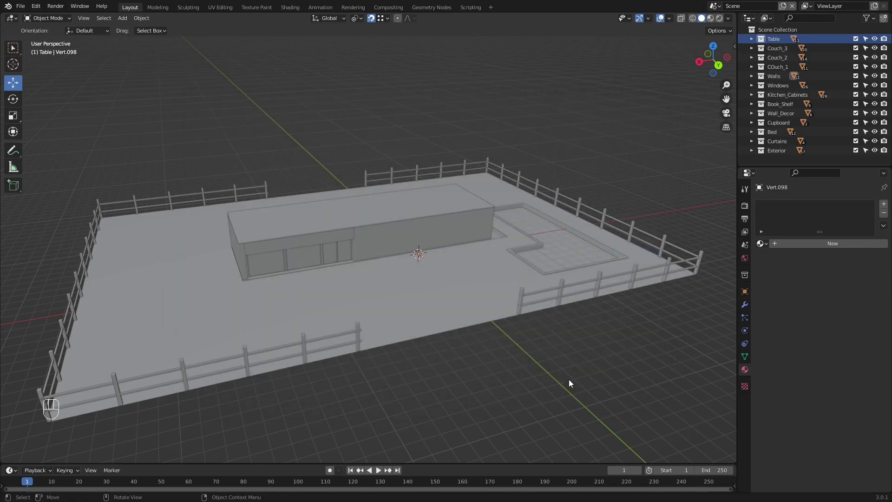
scroll(535, 388, "down", 2)
scroll(521, 375, "up", 2)
middle_click_drag(526, 339, 525, 337)
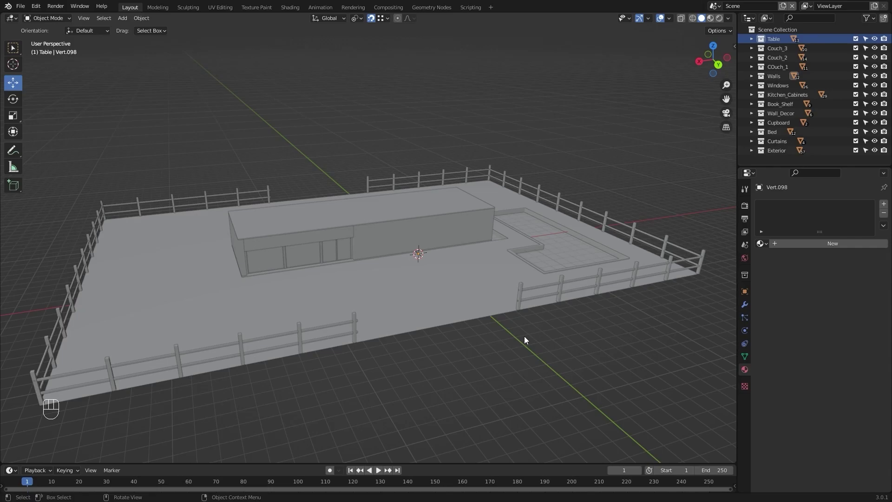
left_click(21, 6)
mouse_move(45, 140)
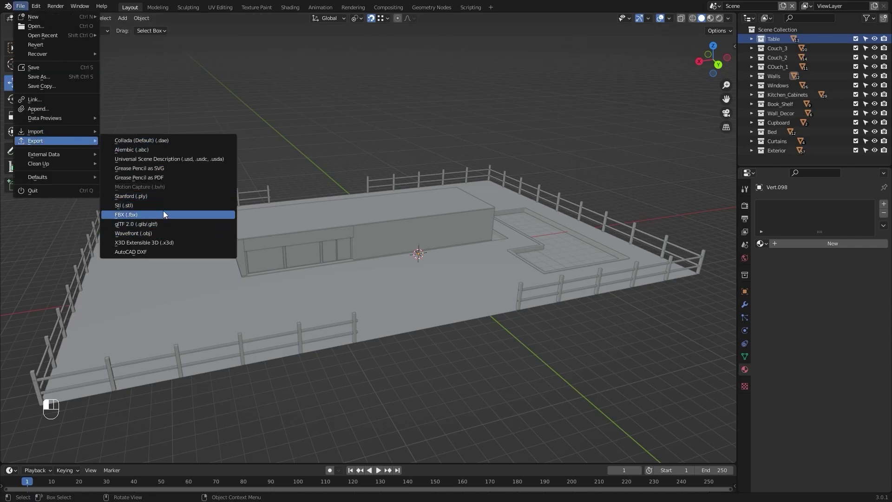
left_click(147, 214)
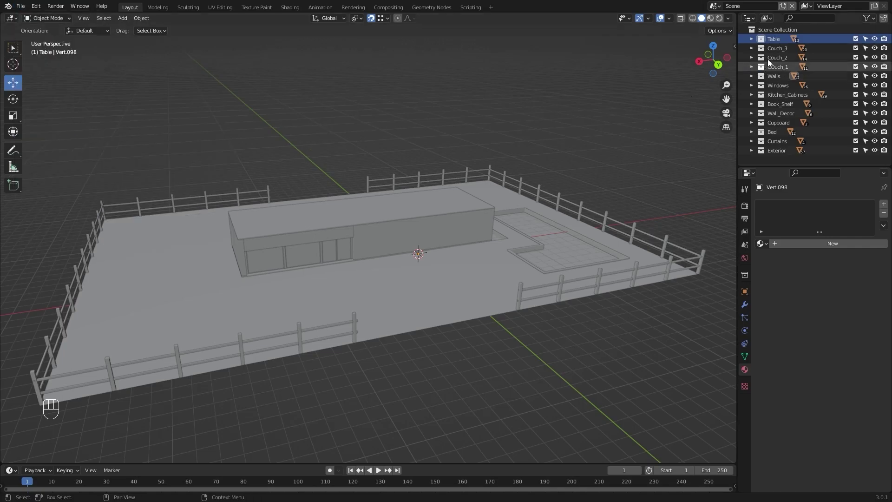
- Make Couch_3 the active collection and export it as Couch 3.fbx via File > Export > FBX
left_click(778, 49)
left_click(20, 7)
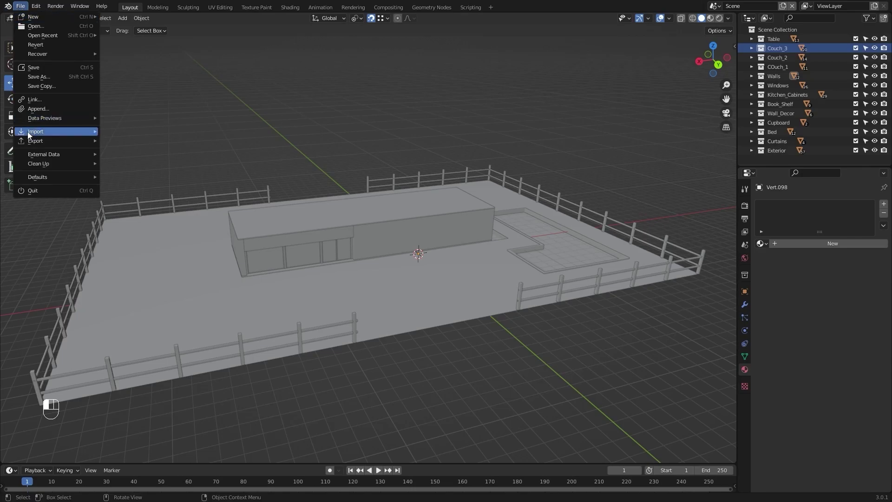
mouse_move(42, 140)
left_click(136, 214)
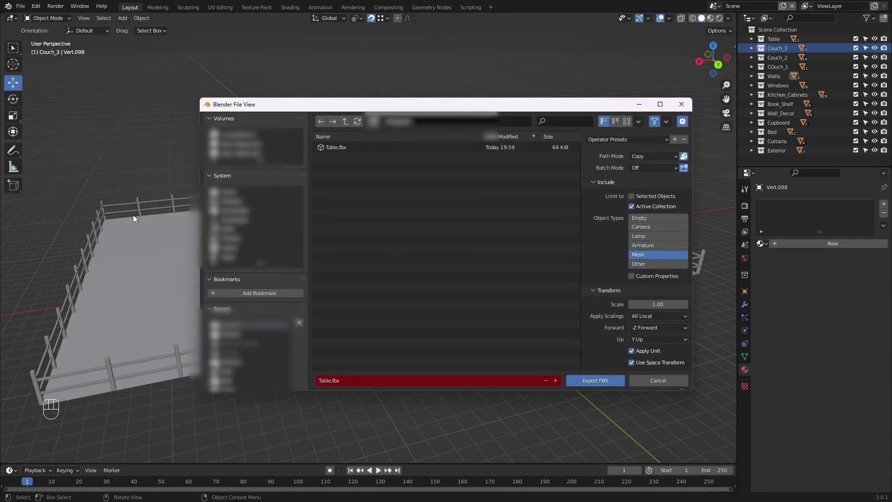
left_click(347, 377)
type("Couch 3")
key("Return")
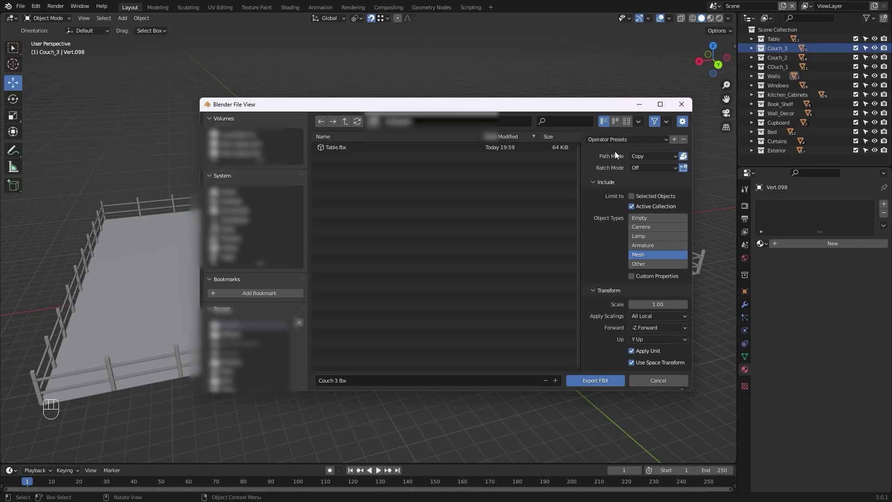
left_click(592, 380)
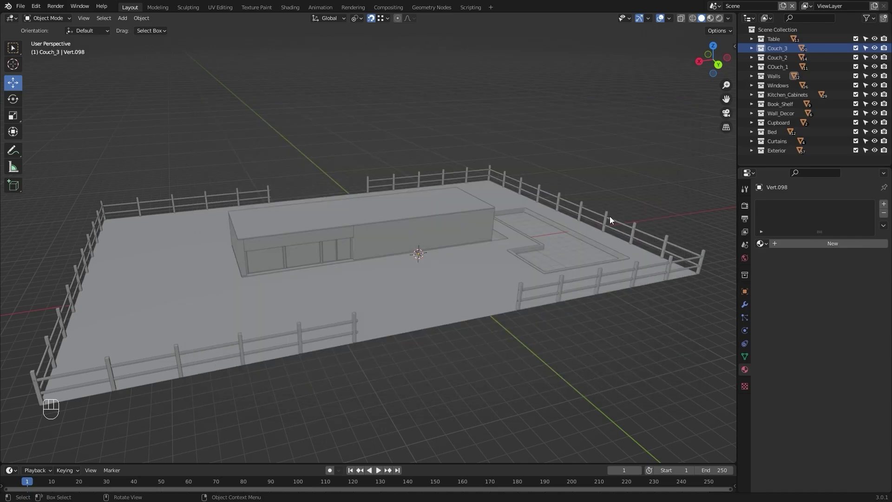
- Make Couch_2 active and export it, changing the file name's 3 to 2 for Couch 2.fbx
left_click(779, 58)
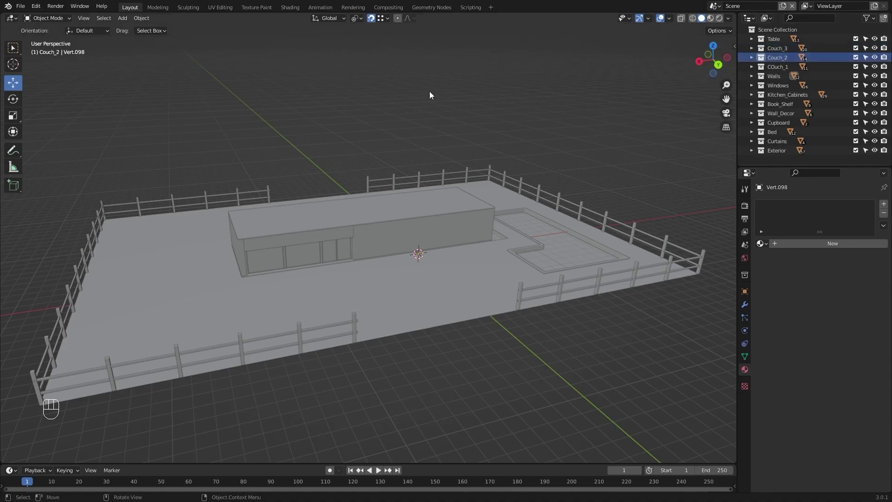
left_click(20, 7)
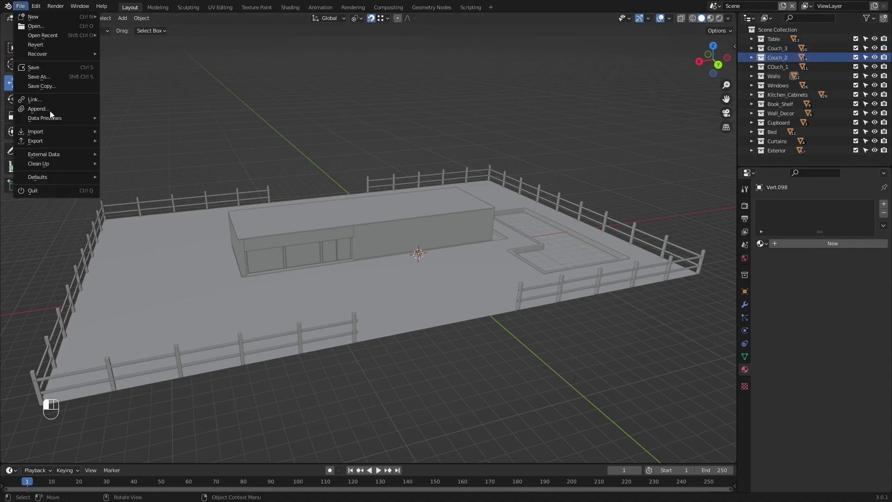
mouse_move(57, 138)
left_click(140, 214)
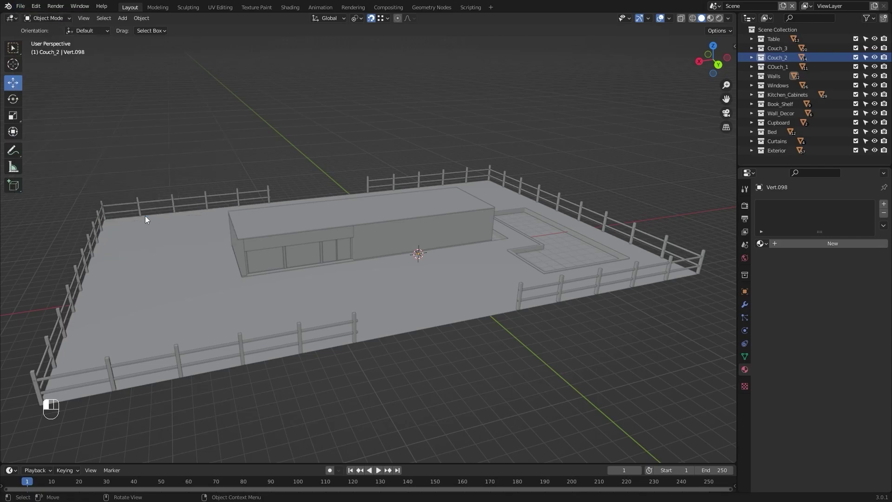
left_click(364, 379)
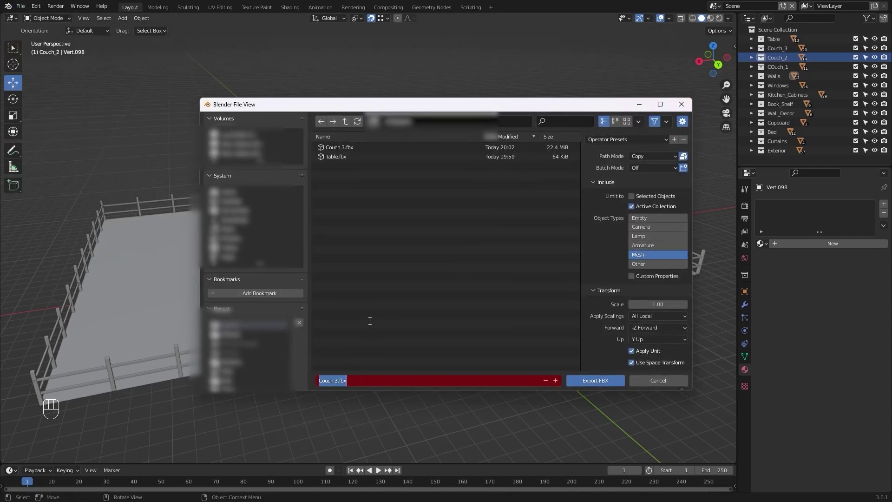
key("Left")
key("Right")
key("Right")
key("Right")
key("Right")
key("Right")
key("Right")
key("Right")
key("BackSpace")
type("2")
left_click(595, 380)
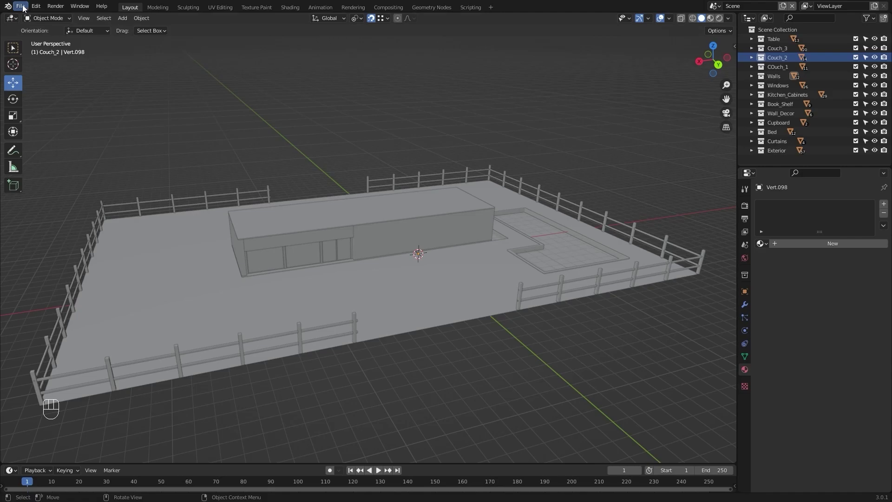
- Make COuch_1 active, export FBX from Quick Favorites (Q), and name the file Couch 1.fbx
left_click(20, 6)
mouse_move(41, 140)
left_click(775, 68)
key("q")
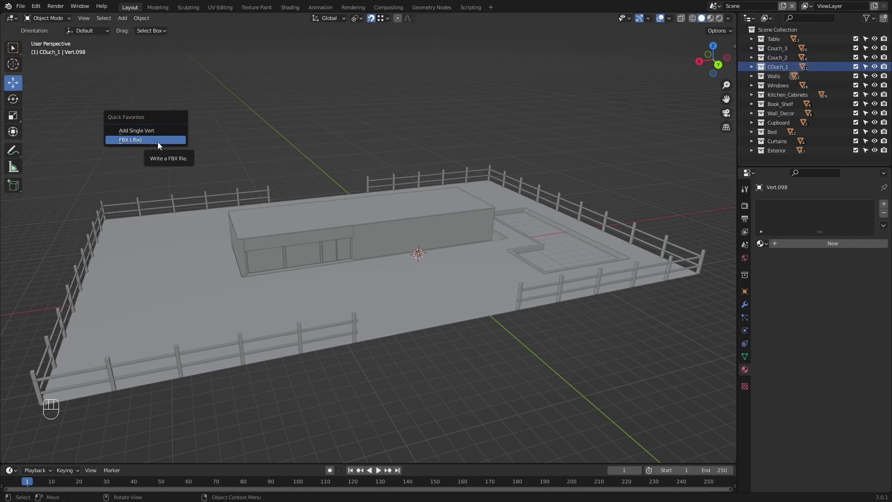
left_click(157, 140)
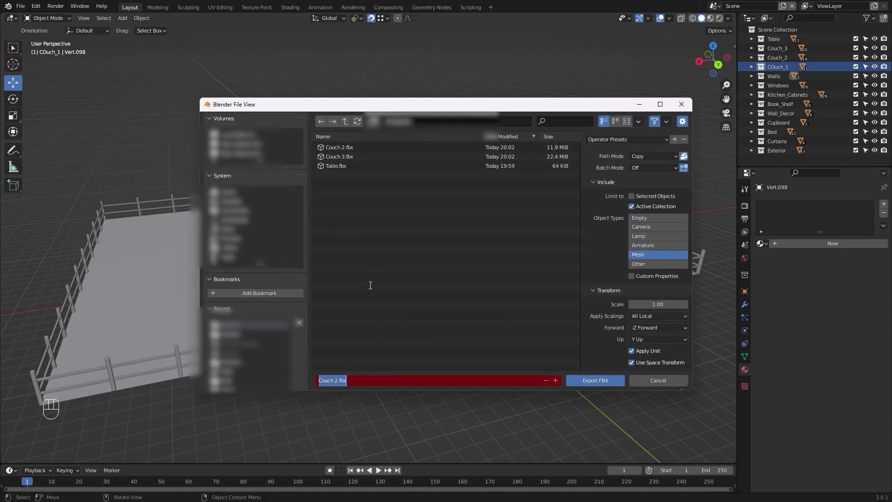
key("Right")
key("Left")
key("Left")
key("Left")
key("Left")
key("BackSpace")
type("1")
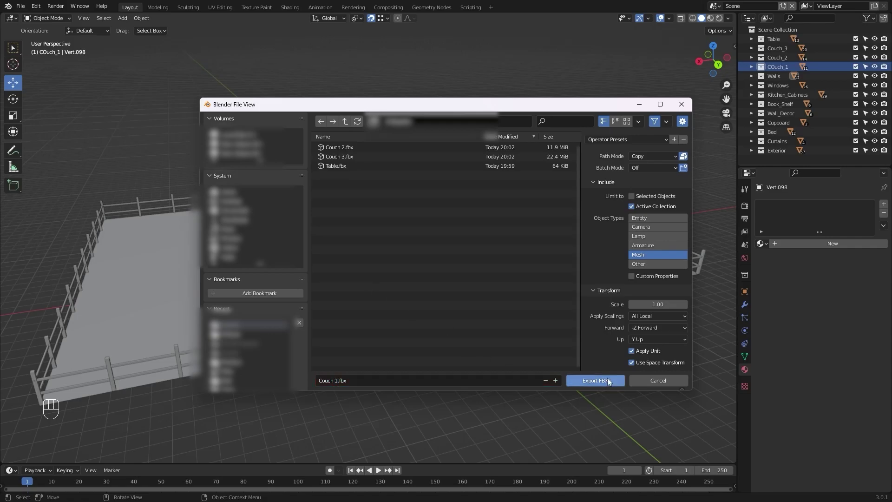
left_click(607, 377)
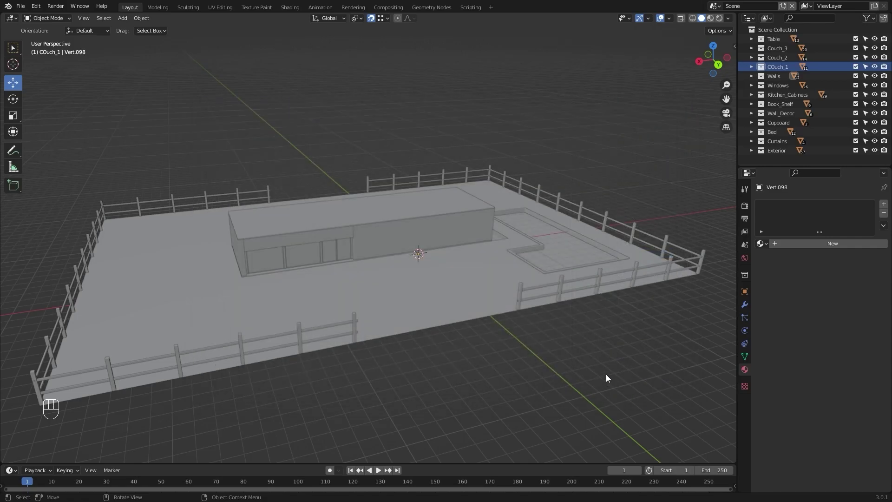
- Export the Walls collection as Walls.fbx using Quick Favorites
left_click(775, 79)
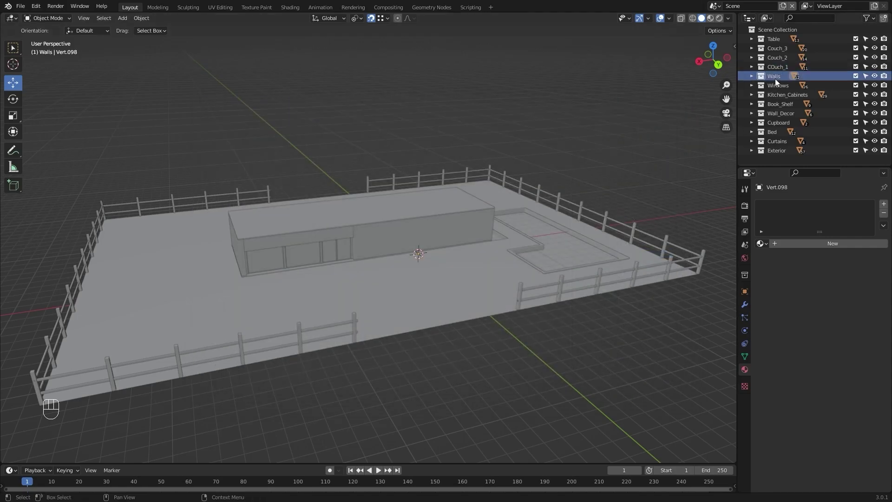
key("q")
left_click(316, 163)
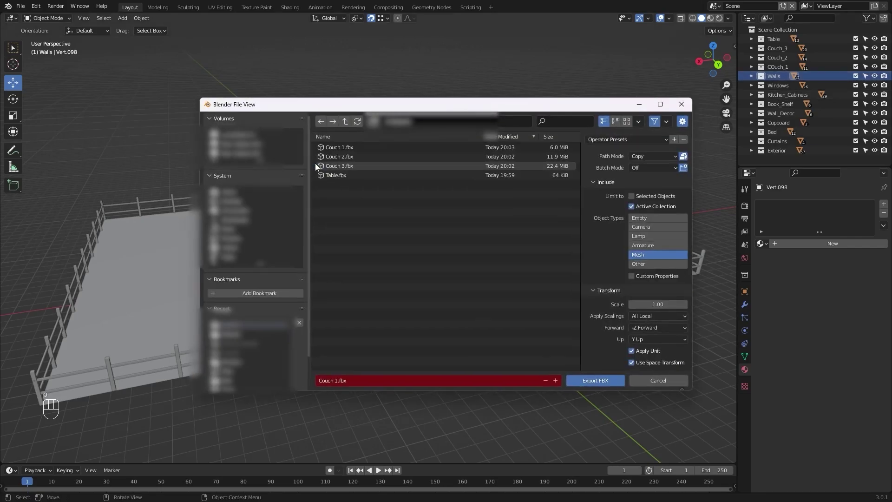
left_click(366, 378)
key("BackSpace")
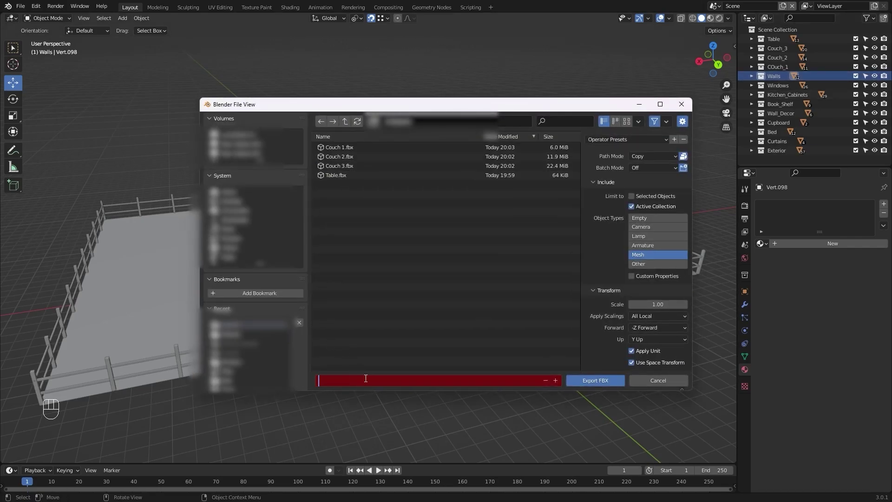
type("Walls")
key("Return")
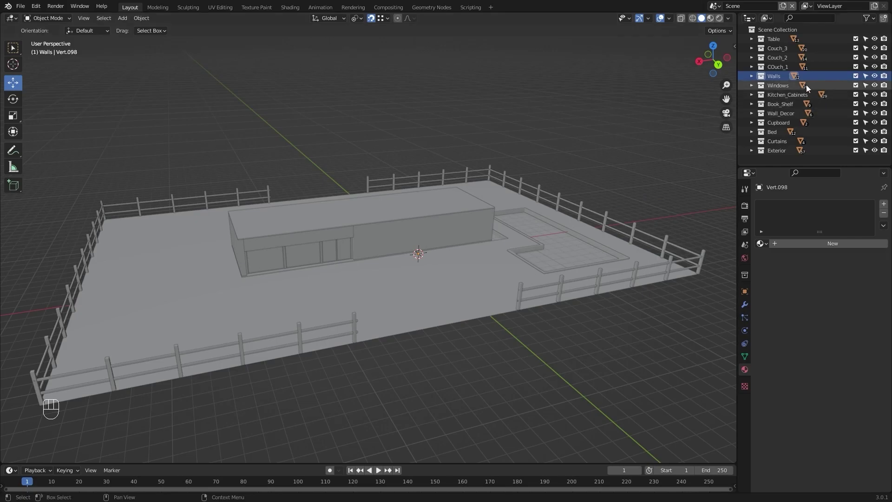
- Export the Windows collection as Windows.fbx using Quick Favorites
left_click(796, 84)
key("q")
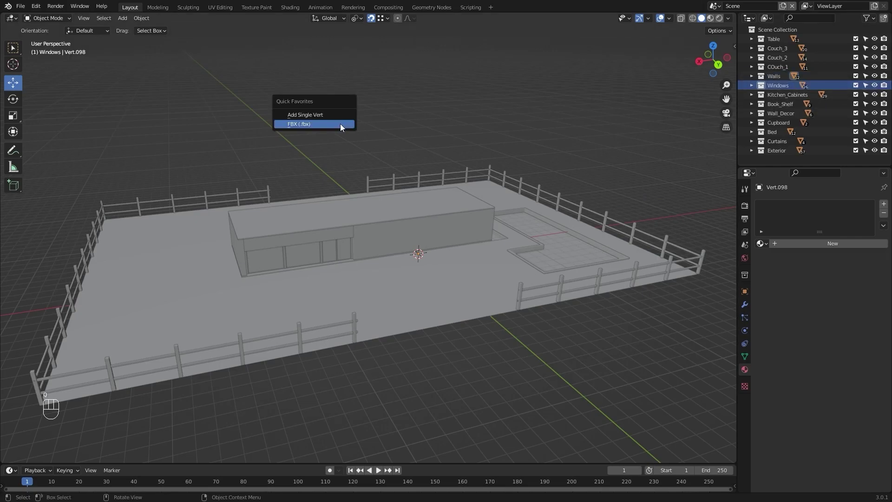
left_click(340, 124)
left_click(355, 379)
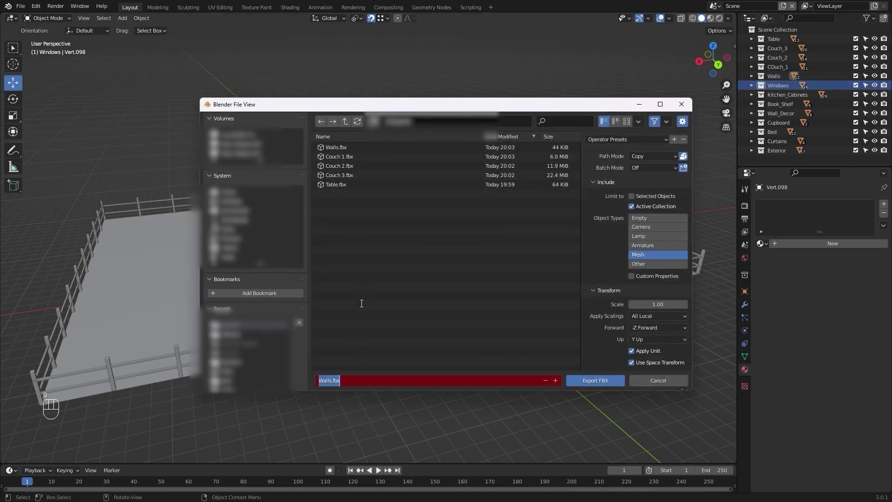
type("Windows")
key("Return")
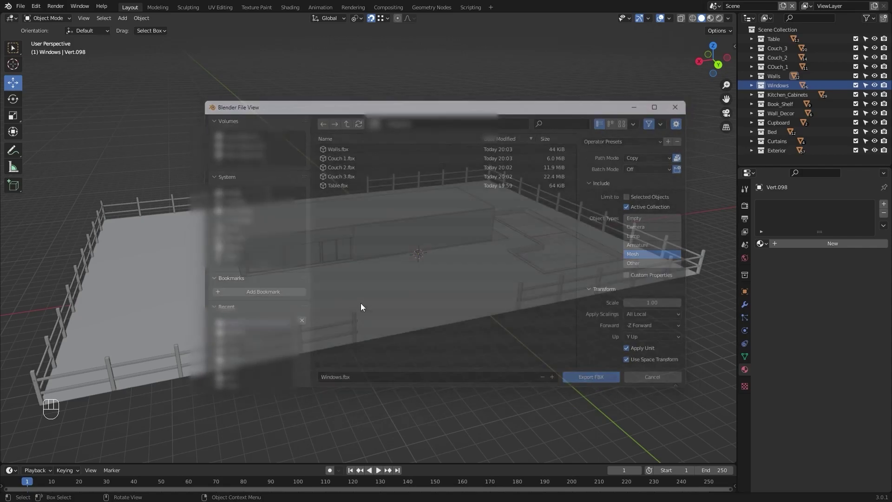
- Export Kitchen_Cabinets as Kitchen Cabinets.fbx through the F3 search
left_click(791, 95)
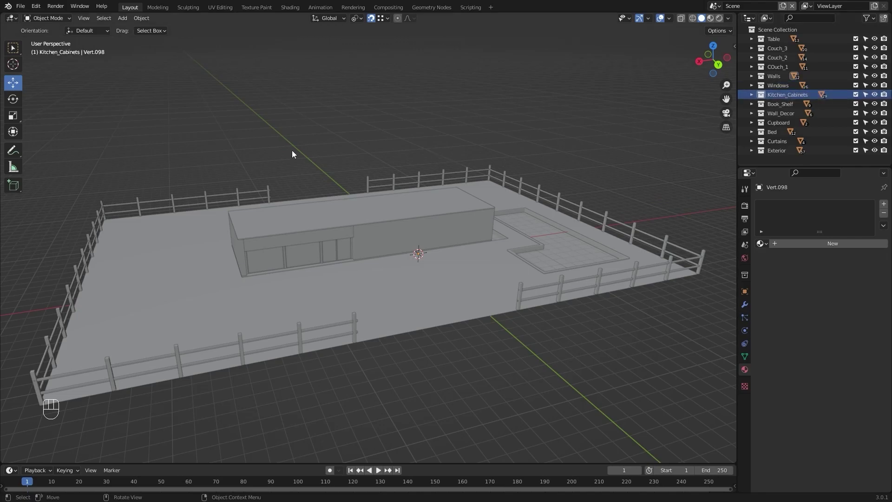
key("F3")
key("Return")
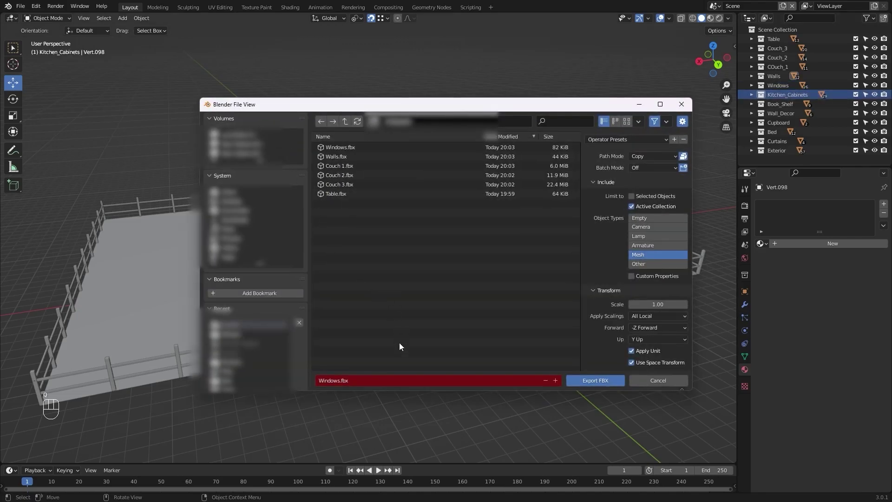
left_click(371, 381)
type("Kitchen Cabinets")
key("Return")
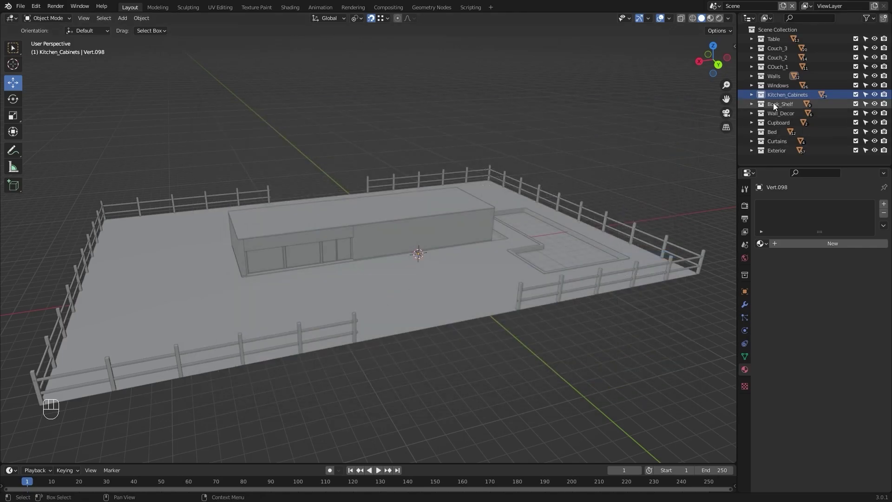
- Export the Book_Shelf collection as Book Shelf.fbx
left_click(773, 103)
key("q")
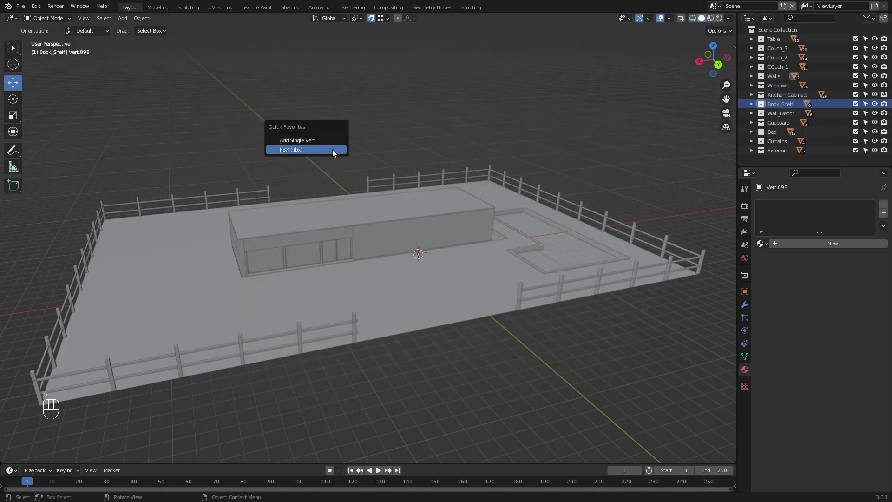
left_click(333, 149)
left_click(386, 382)
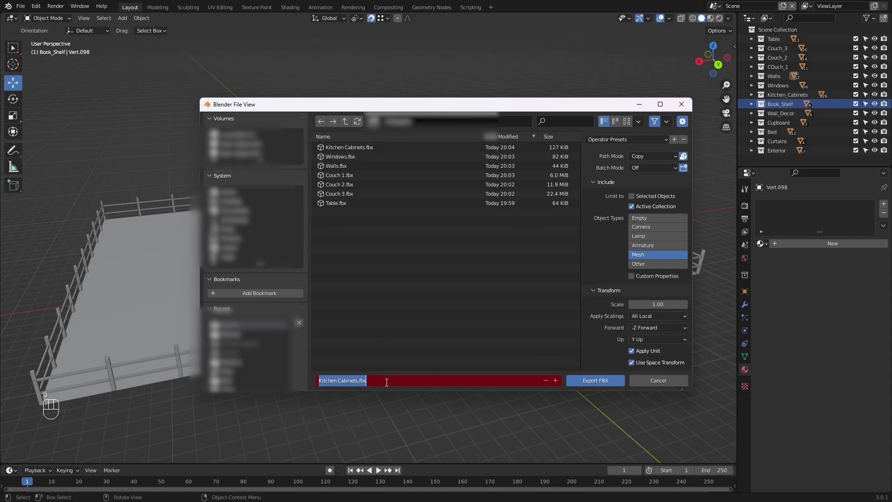
type("Bo")
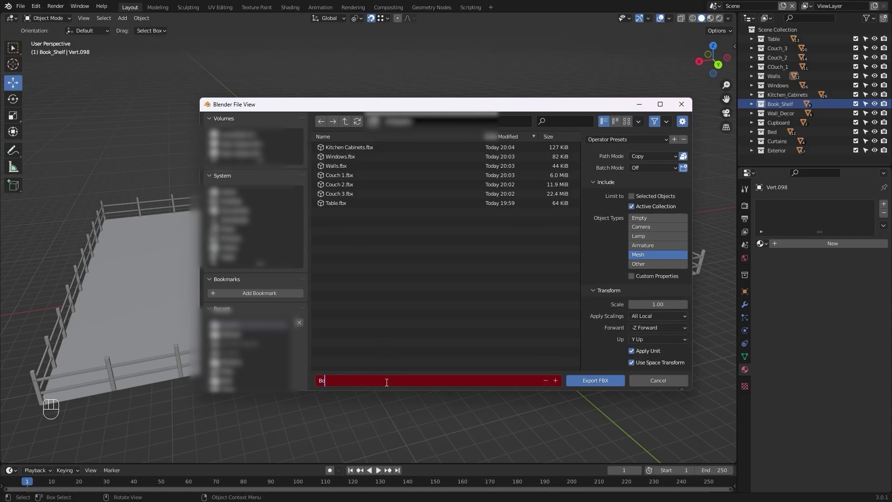
type("ok Shelf")
key("Return")
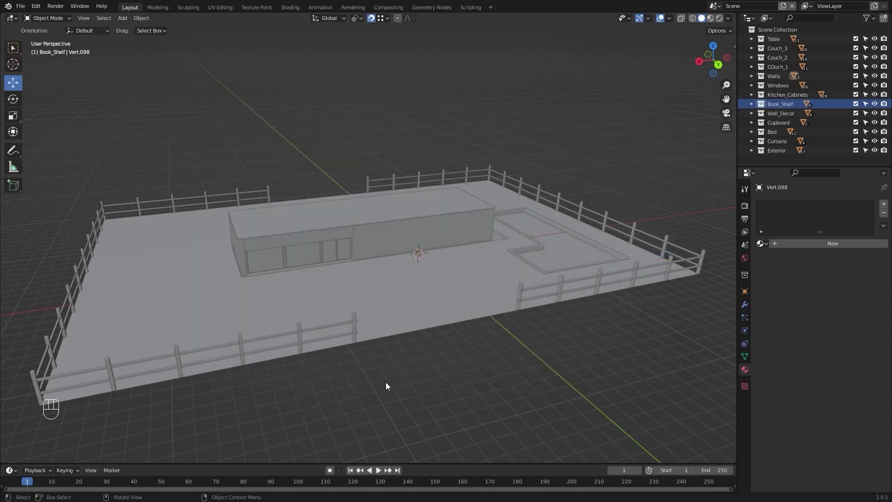
- Export the Wall_Decor collection as Wall Decor.fbx
left_click(788, 119)
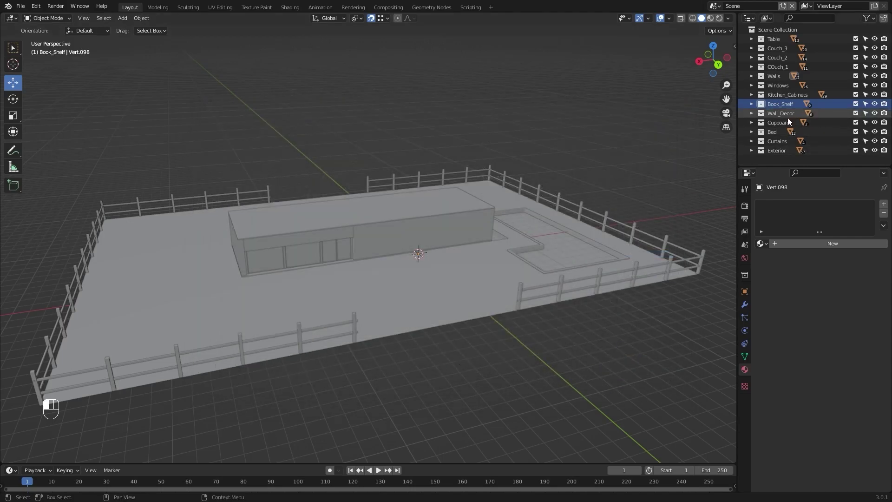
key("q")
left_click(357, 157)
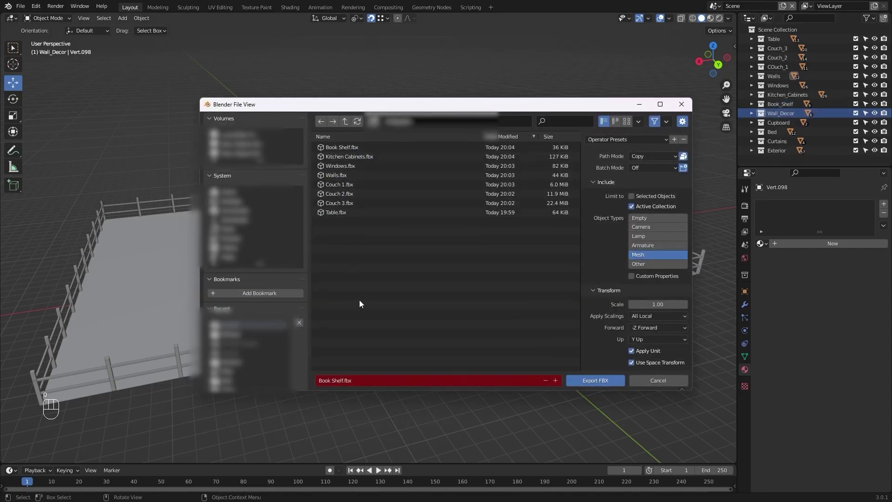
left_click(367, 378)
type("Wall Decor")
key("Return")
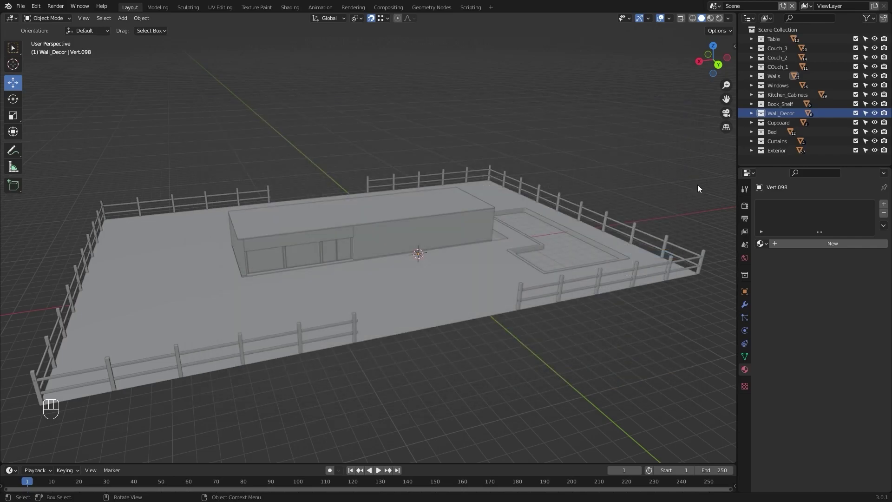
- Export the Cupboard collection as Cupboard.fbx
left_click(780, 122)
key("q")
left_click(372, 157)
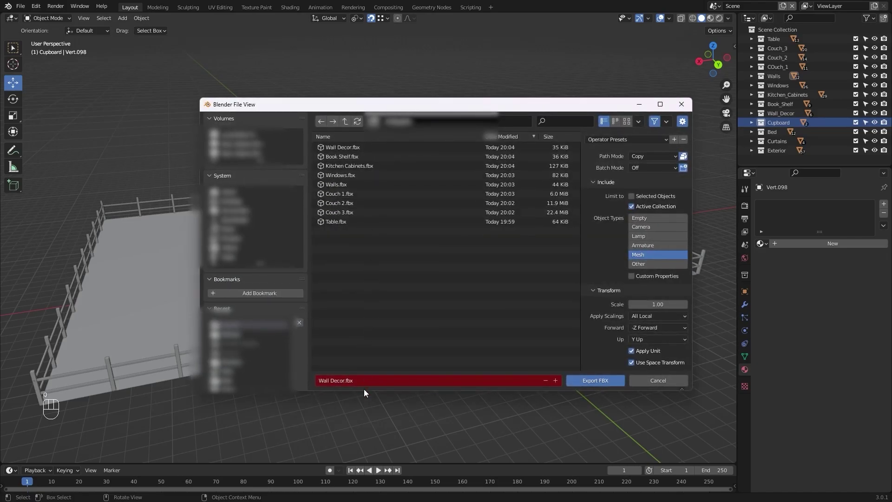
left_click(370, 383)
type("Cupboard")
key("Return")
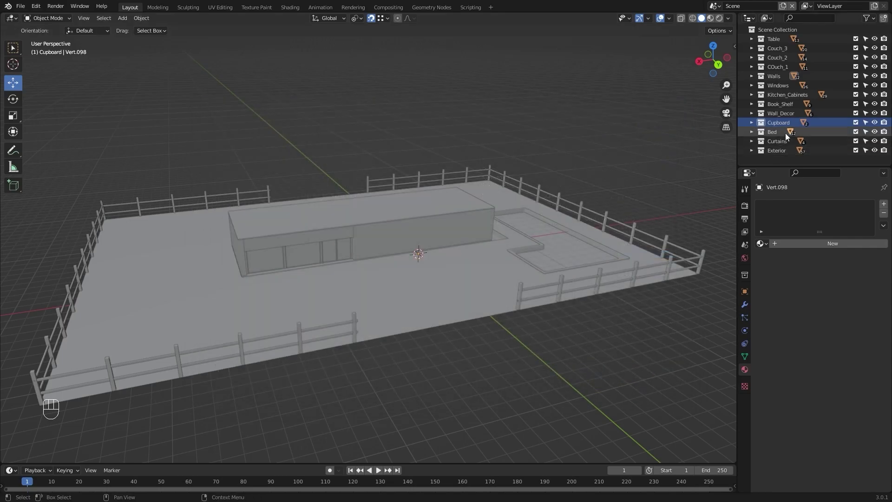
- Export the Bed collection as Bed.fbx
left_click(776, 131)
key("q")
left_click(300, 160)
left_click(356, 379)
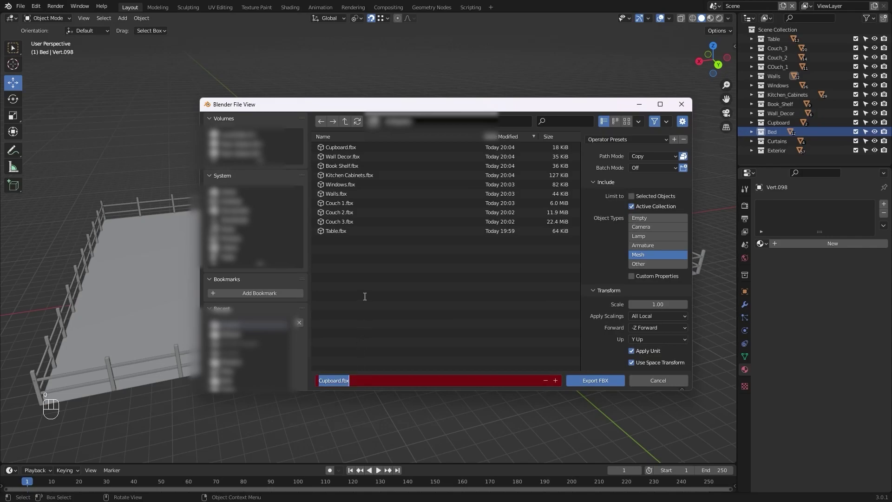
type("Bed")
key("Return")
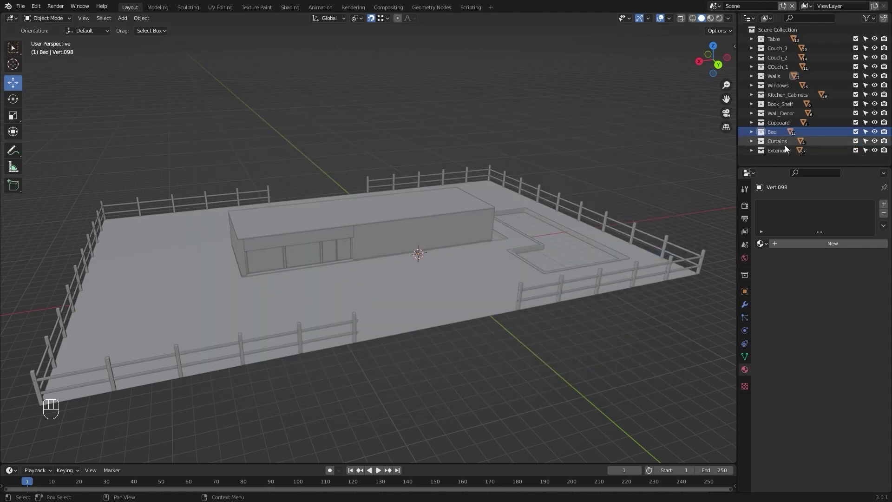
- Export the Curtains collection as curtains.fbx via Quick Favorites
left_click(785, 144)
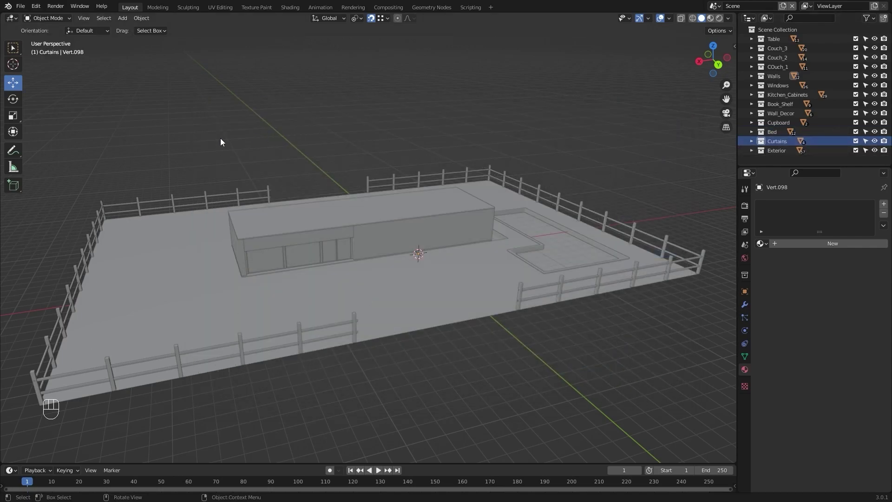
key("q")
left_click(251, 138)
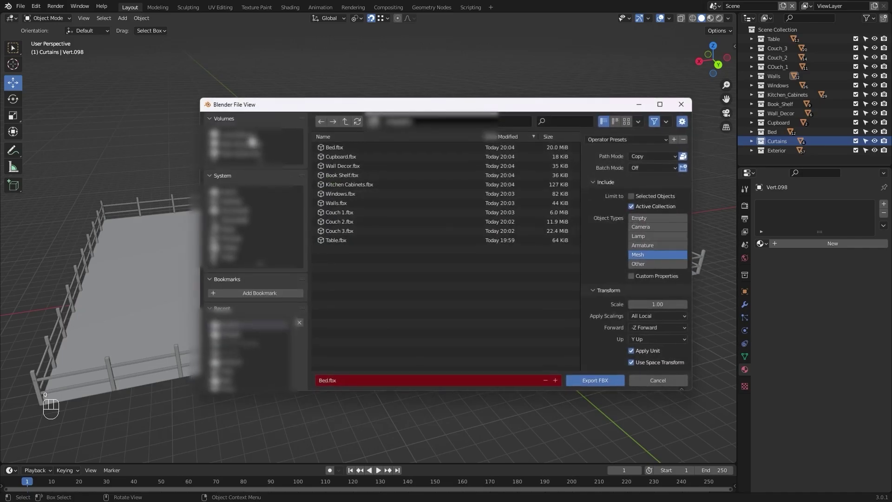
left_click(351, 377)
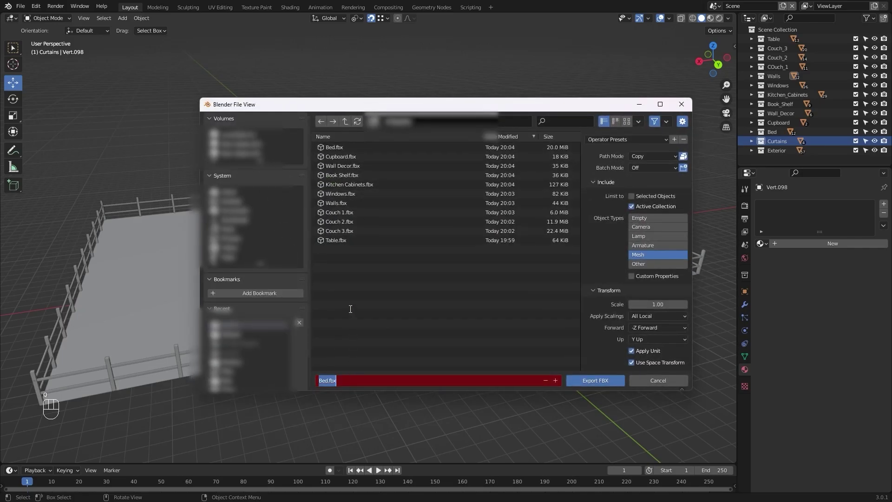
type("curtains")
key("Return")
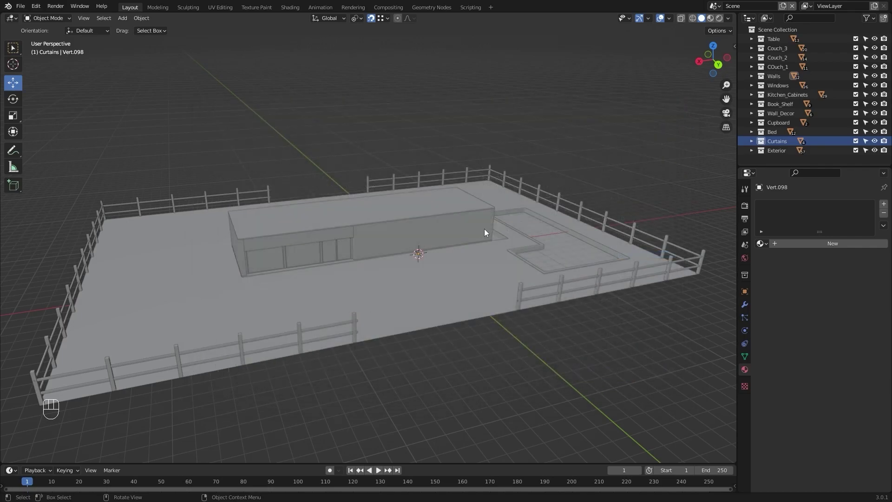
- Export the Exterior collection as Exterior.fbx via Quick Favorites
left_click(787, 150)
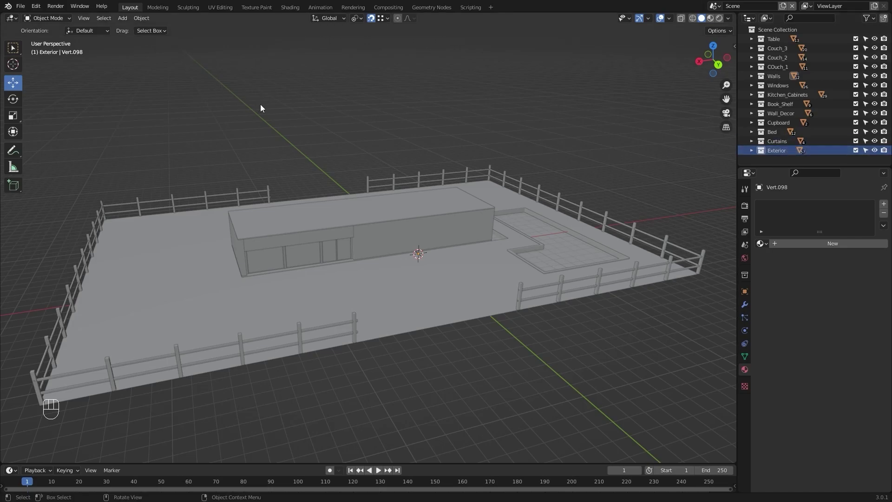
key("q")
left_click(267, 122)
left_click(366, 380)
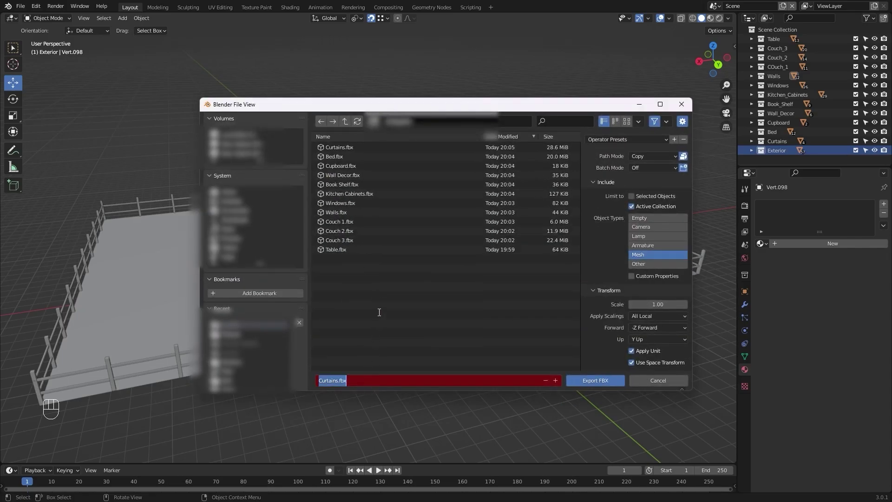
type("Exterior")
left_click(589, 380)
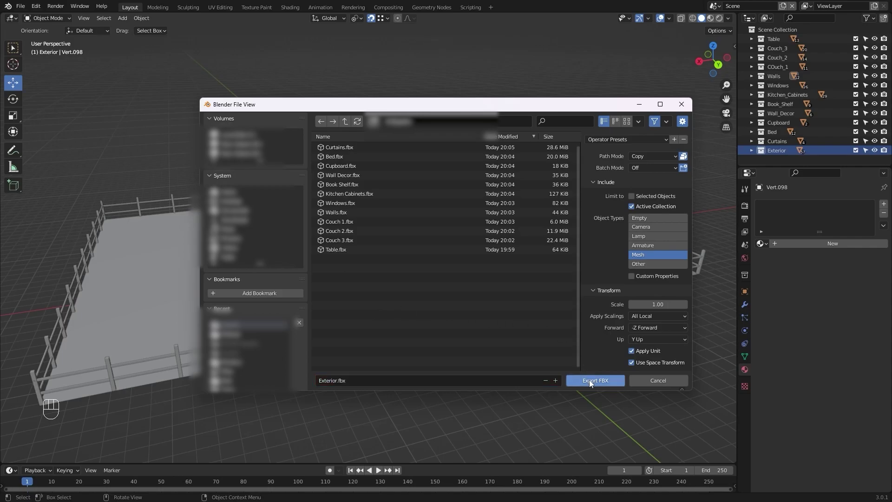
left_click(589, 380)
- Switch the viewport to Wireframe shading and orbit around the house
scroll(520, 332, "down", 8)
mouse_move(520, 333)
middle_mouse_down()
mouse_move(470, 297)
mouse_move(531, 300)
middle_mouse_up()
key("z")
left_click(264, 301)
scroll(350, 298, "up", 3)
mouse_move(350, 299)
middle_mouse_down()
mouse_move(351, 263)
mouse_move(366, 279)
mouse_move(428, 279)
mouse_move(384, 276)
middle_mouse_up()
- Zoom and orbit the wireframe house for a closer look
scroll(391, 276, "down", 4)
scroll(385, 277, "up", 2)
mouse_move(333, 144)
middle_mouse_down()
mouse_move(371, 147)
mouse_move(349, 156)
mouse_move(325, 139)
middle_mouse_up()
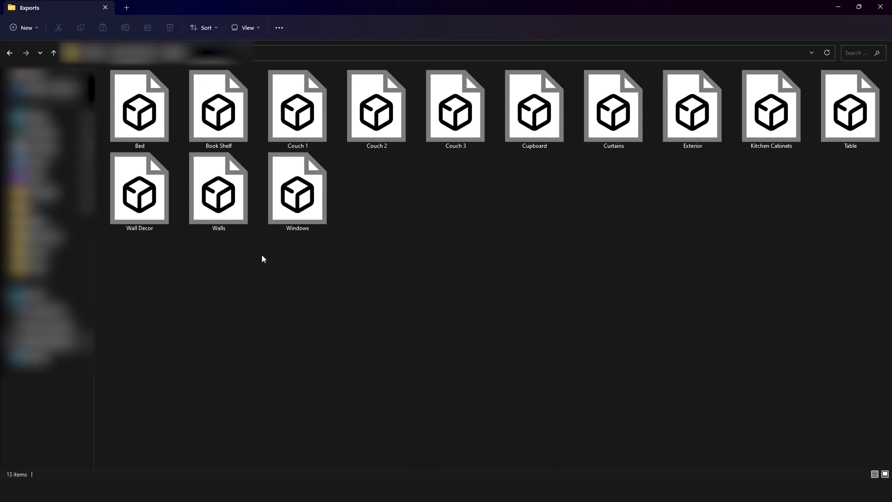
- Open Bed.fbx in 3D Viewer and orbit and zoom to confirm the bed model is complete
double_click(160, 121)
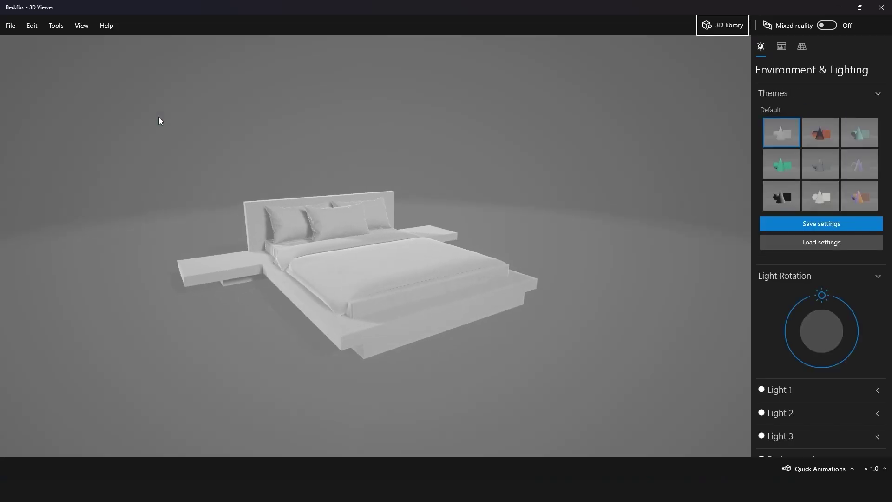
left_click_drag(440, 212, 418, 191)
scroll(367, 209, "up", 3)
scroll(397, 197, "down", 5)
- Swap the bed preview for Curtains.fbx and orbit to check both curtain panels
left_click(881, 7)
left_click(459, 190)
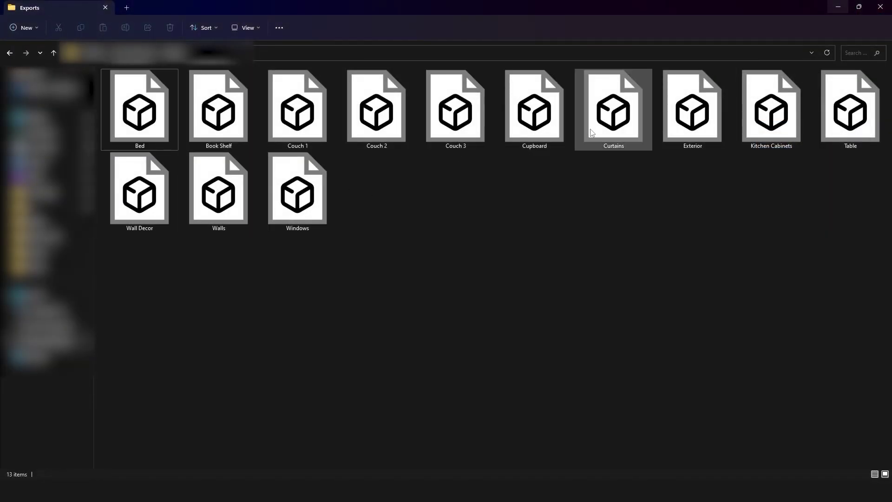
double_click(617, 134)
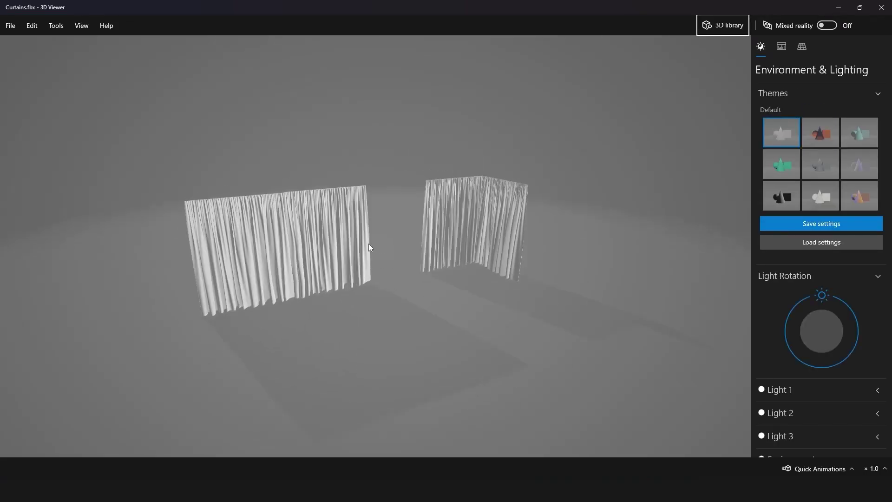
left_click_drag(361, 227, 399, 240)
- Swap the curtains preview for Couch 3.fbx and orbit to inspect the three-seat couch
left_click(881, 7)
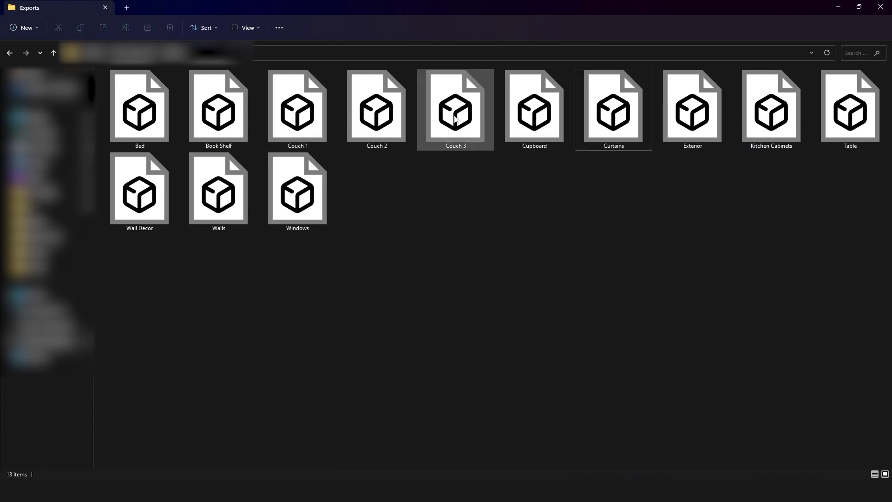
left_click(470, 119)
double_click(470, 118)
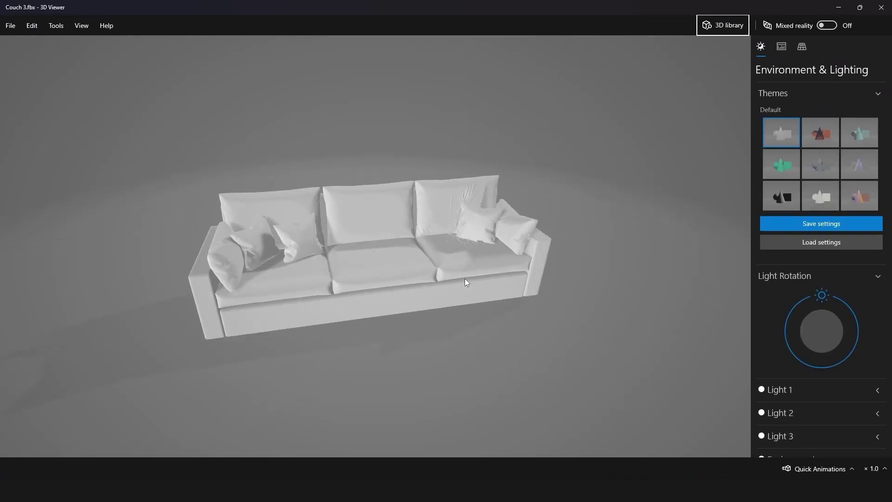
left_click_drag(464, 277, 347, 210)
- Close the Couch 3 viewer and deselect files in the Exports folder
left_click(881, 8)
left_click(419, 253)
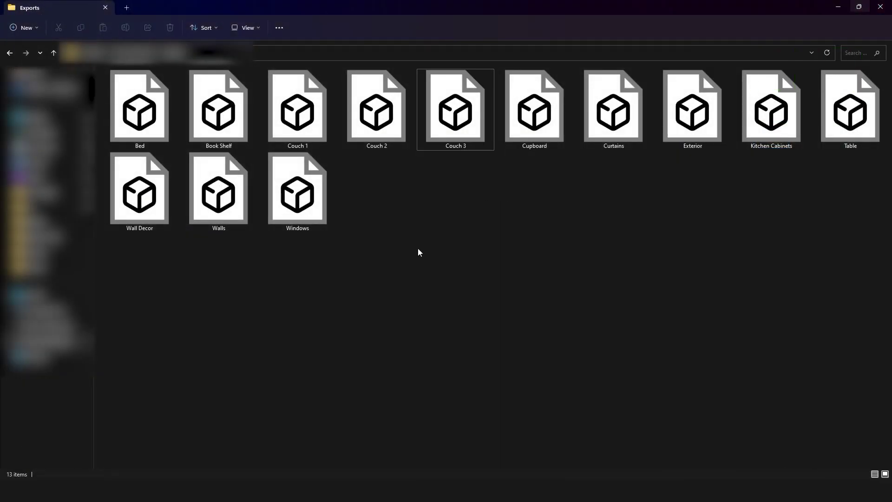